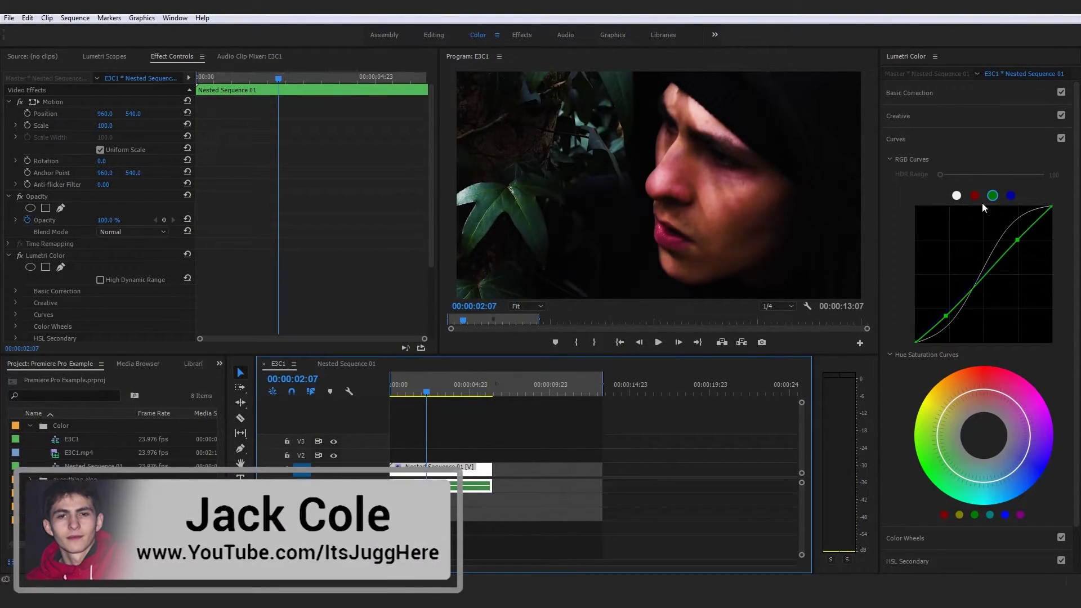
Preview the red RGB curve, return to the luma curve, and pull the vignette midpoint inward
left_click(974, 196)
left_click(956, 196)
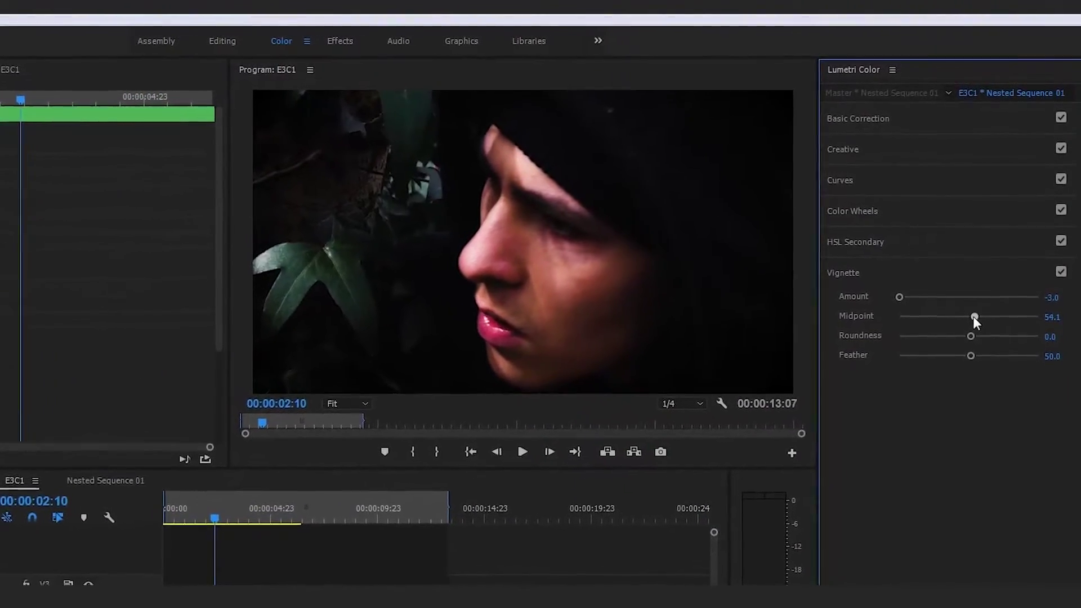
left_click_drag(976, 303, 894, 330)
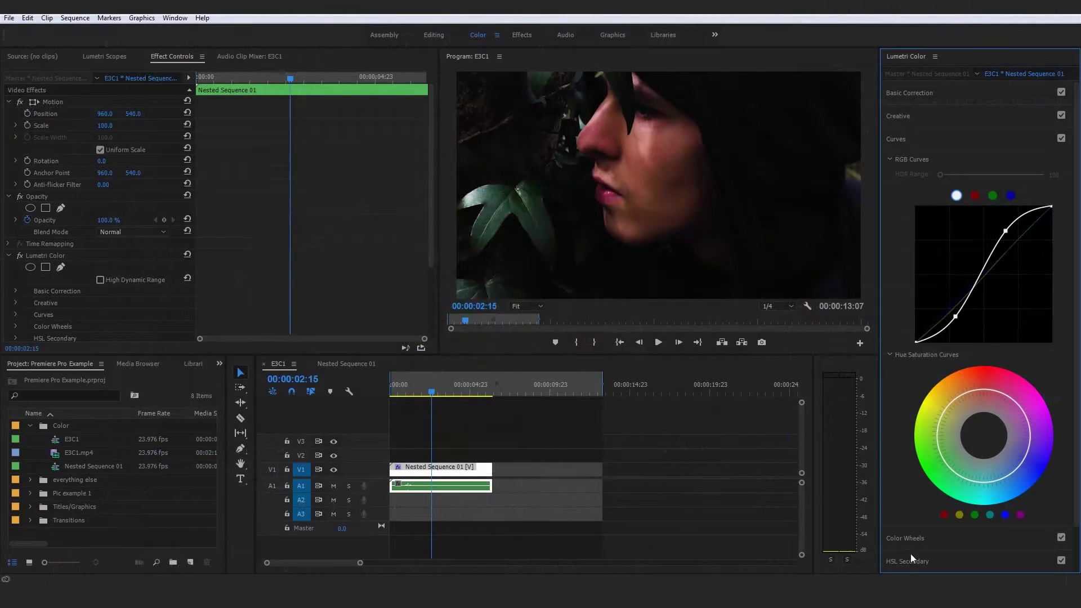
Expand and collapse the HSL Secondary section, then deselect the clip
left_click(911, 557)
left_click(919, 186)
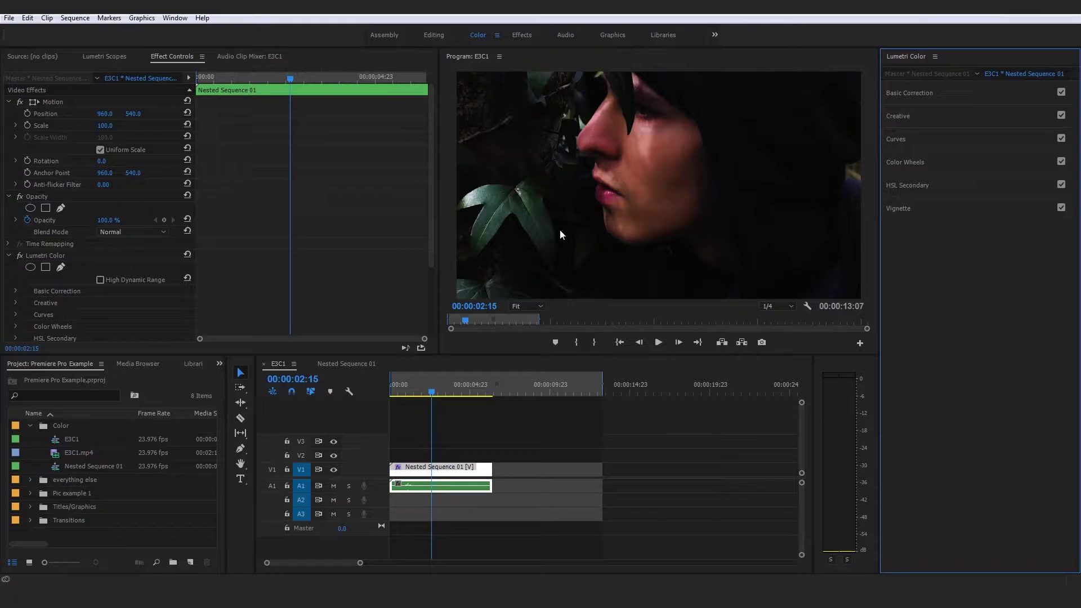
left_click(535, 437)
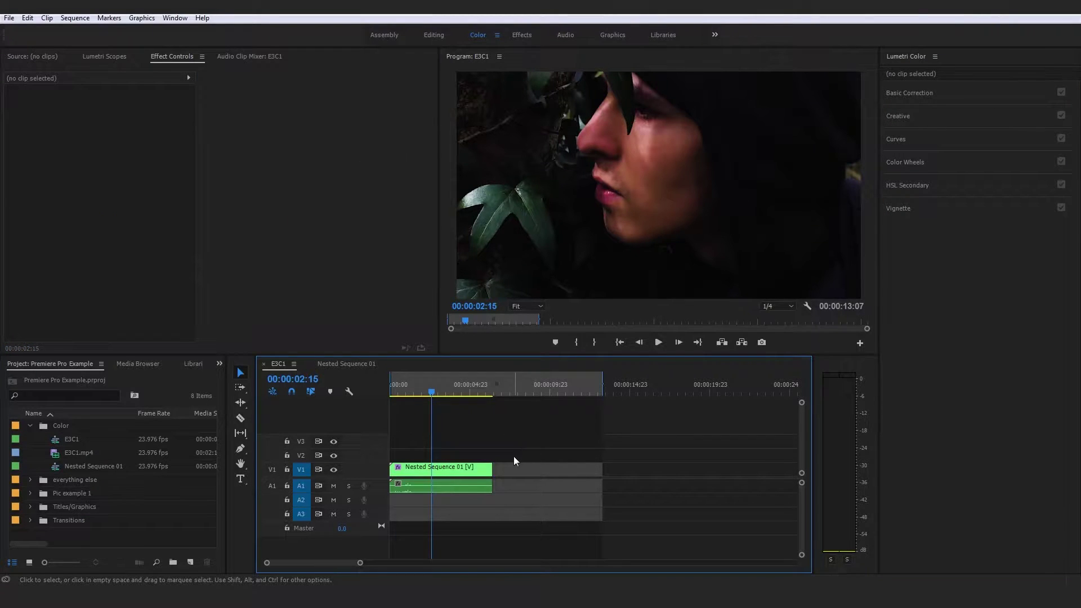
Select Nested Sequence 01 on V1, reveal its Vignette settings, and park the playhead at 02:12
left_click(482, 471)
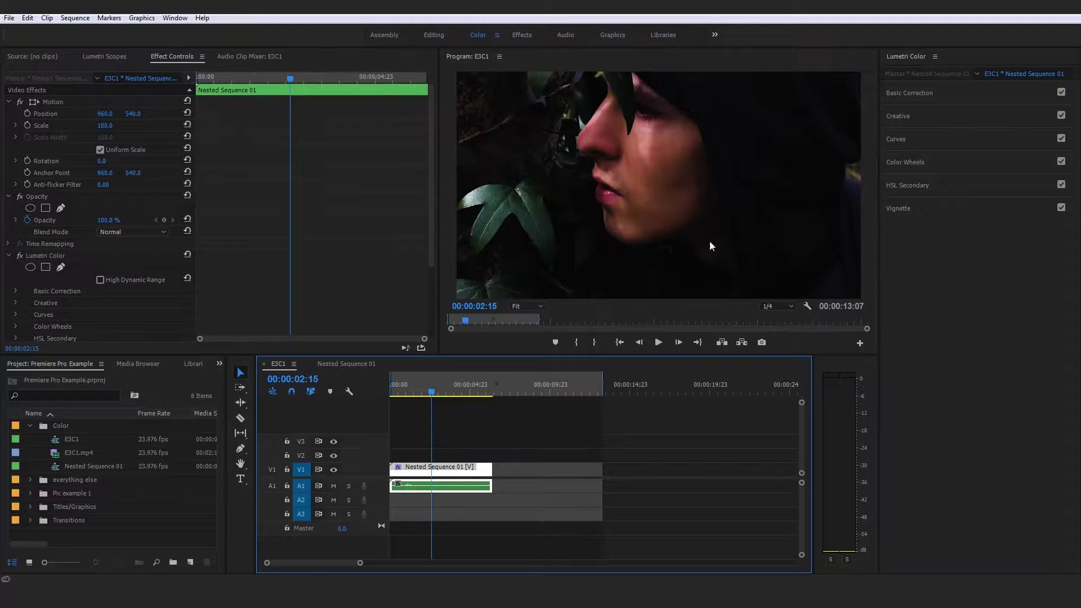
left_click(900, 209)
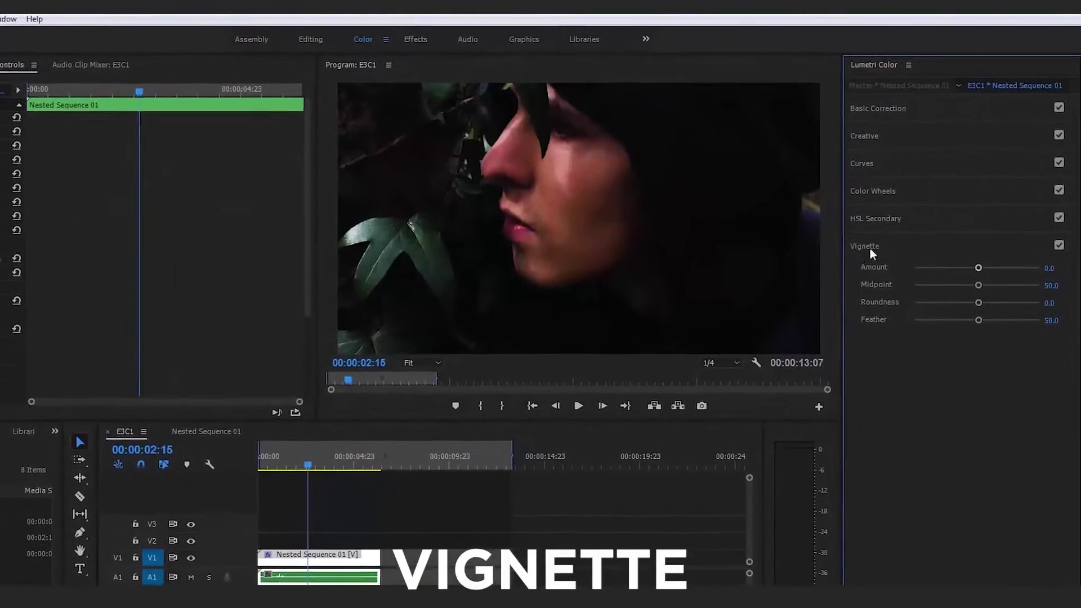
left_click_drag(310, 465, 313, 465)
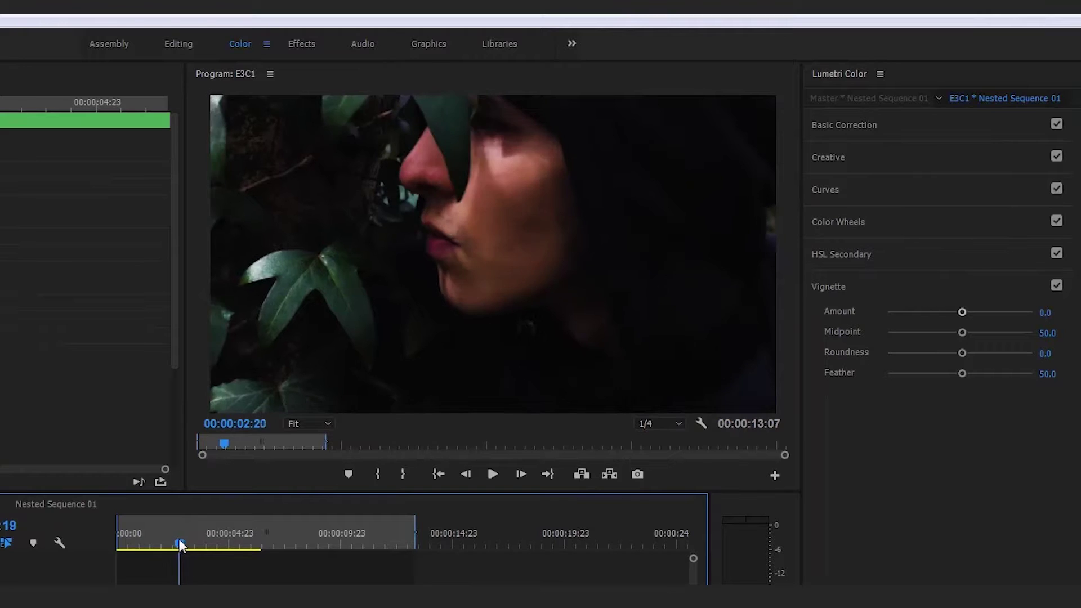
left_click_drag(179, 541, 171, 542)
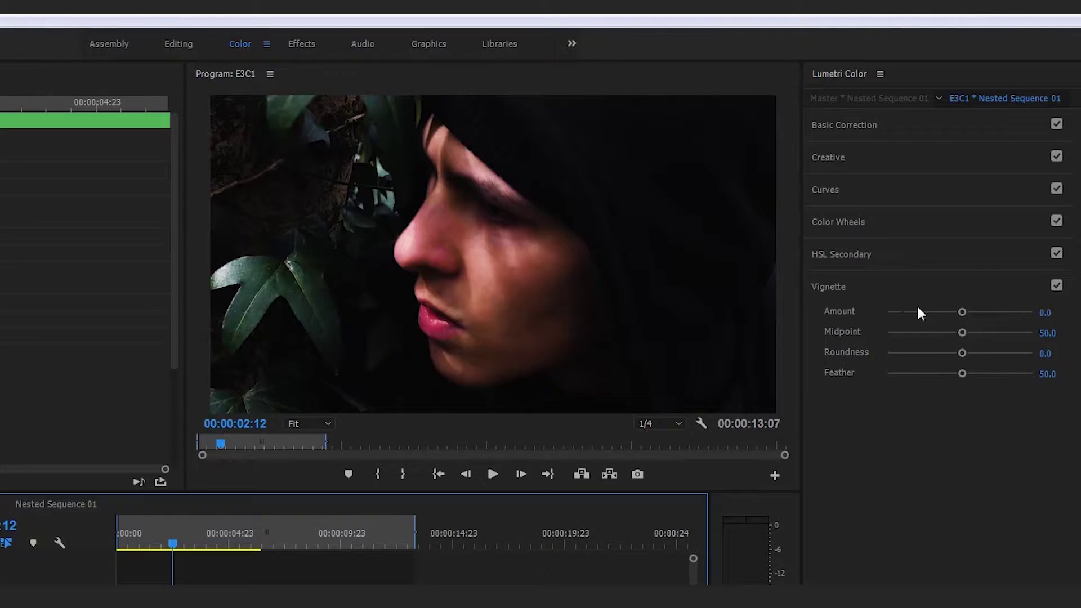
left_click(854, 285)
Brighten the frame edges with a positive vignette Amount around 3.0
left_click(870, 287)
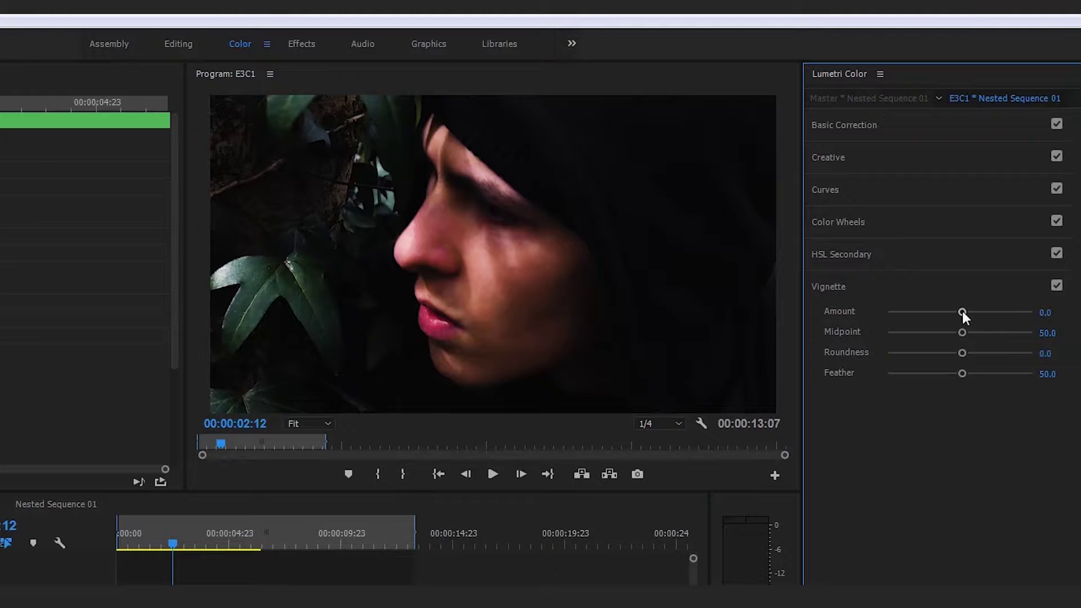
left_click_drag(965, 313, 1043, 316)
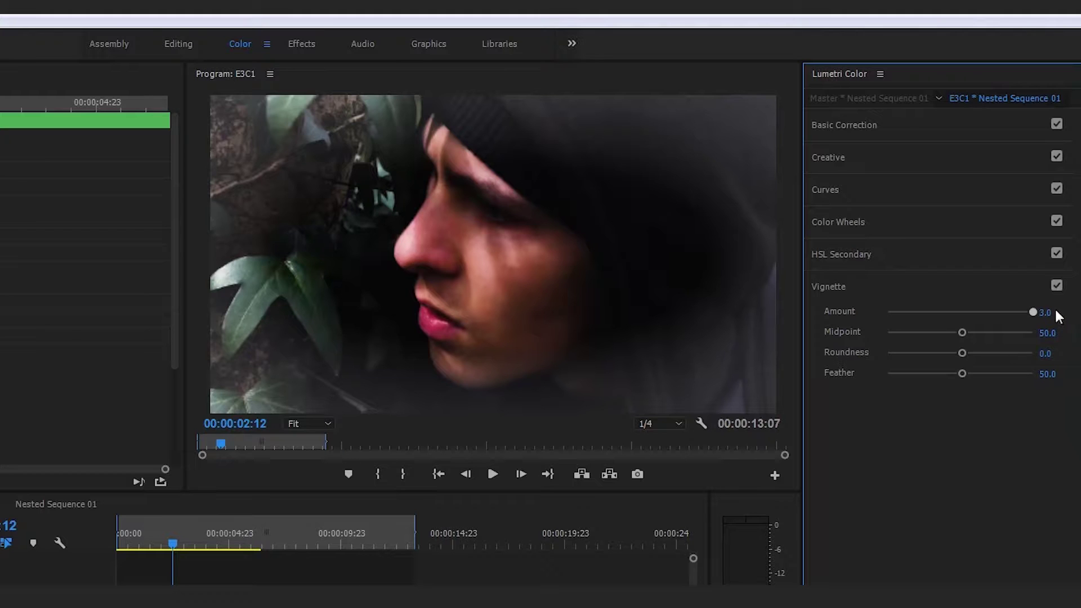
mouse_move(1043, 312)
left_mouse_down()
mouse_move(985, 310)
mouse_move(1030, 312)
left_mouse_up()
Drop the vignette Amount to -3.0 to darken the edges, and rewind to 02:01
left_click_drag(1033, 312, 913, 330)
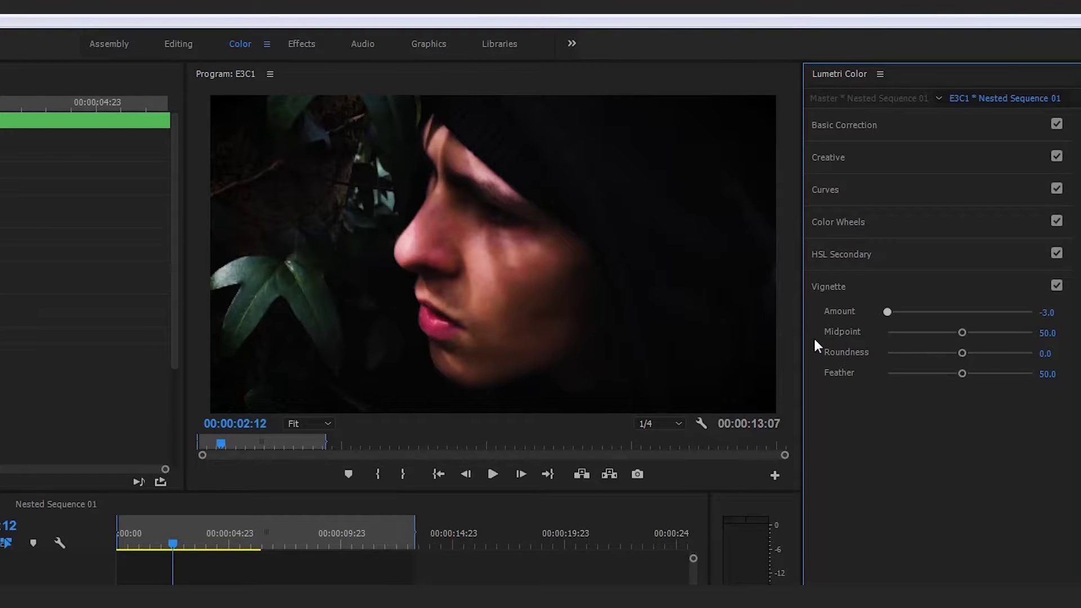
left_click_drag(815, 340, 815, 339)
left_click_drag(169, 545, 162, 545)
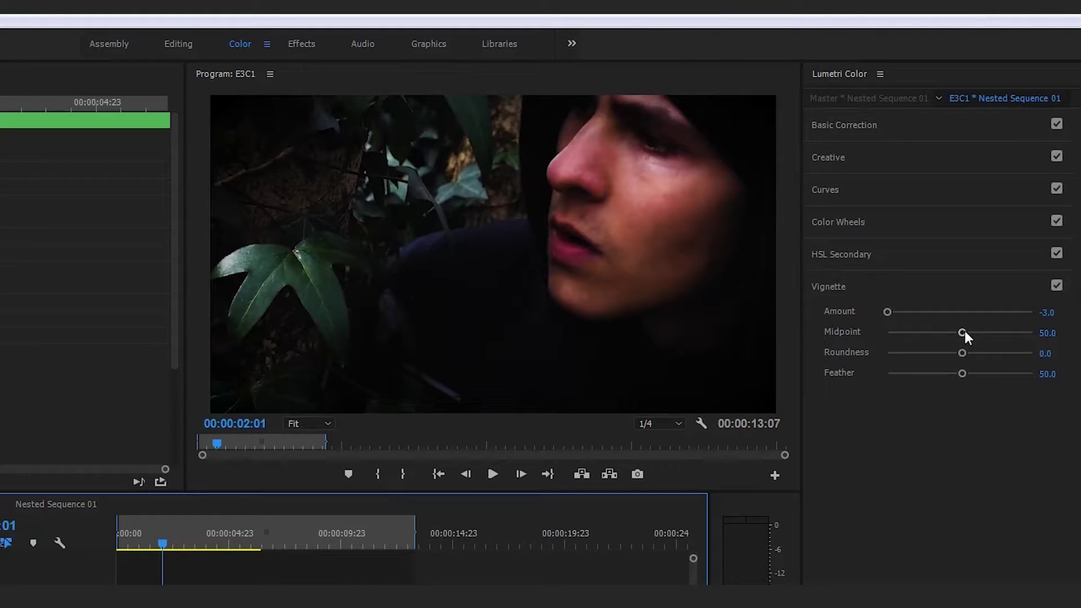
key("space")
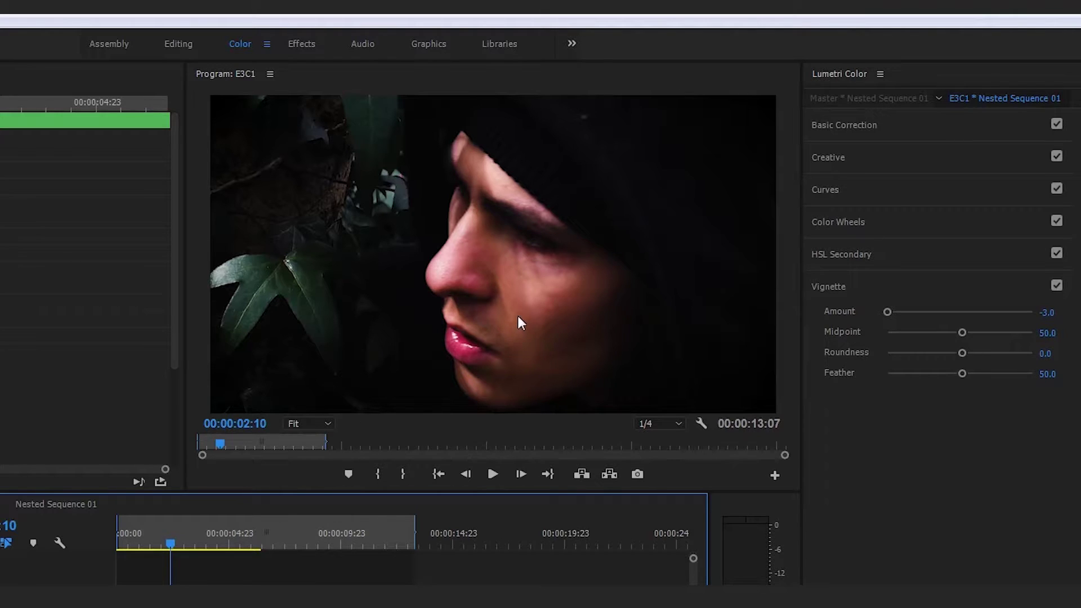
left_click_drag(887, 312, 967, 313)
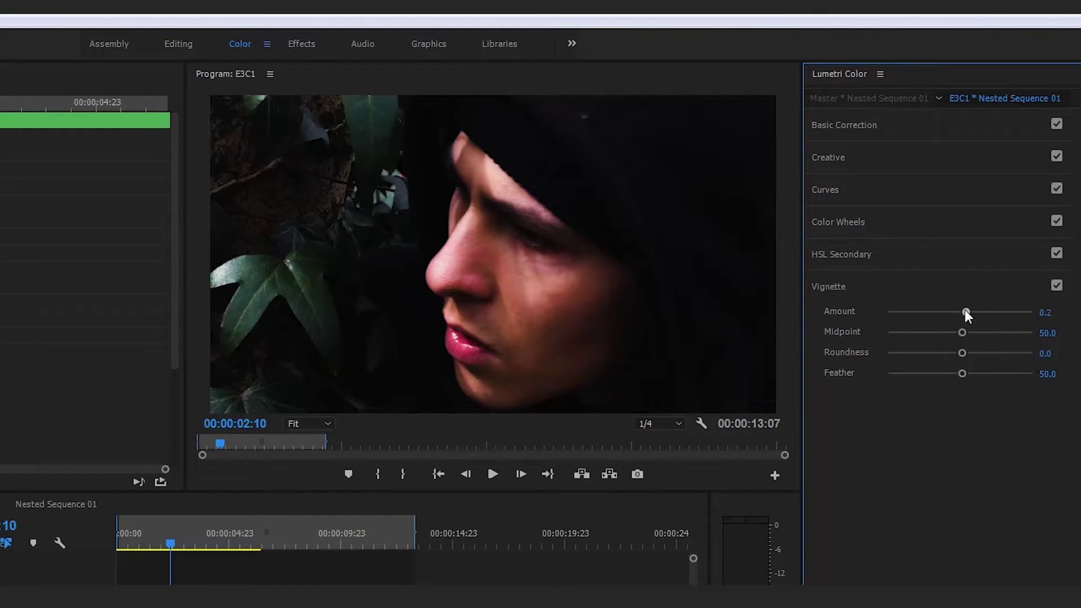
left_click_drag(963, 311, 908, 325)
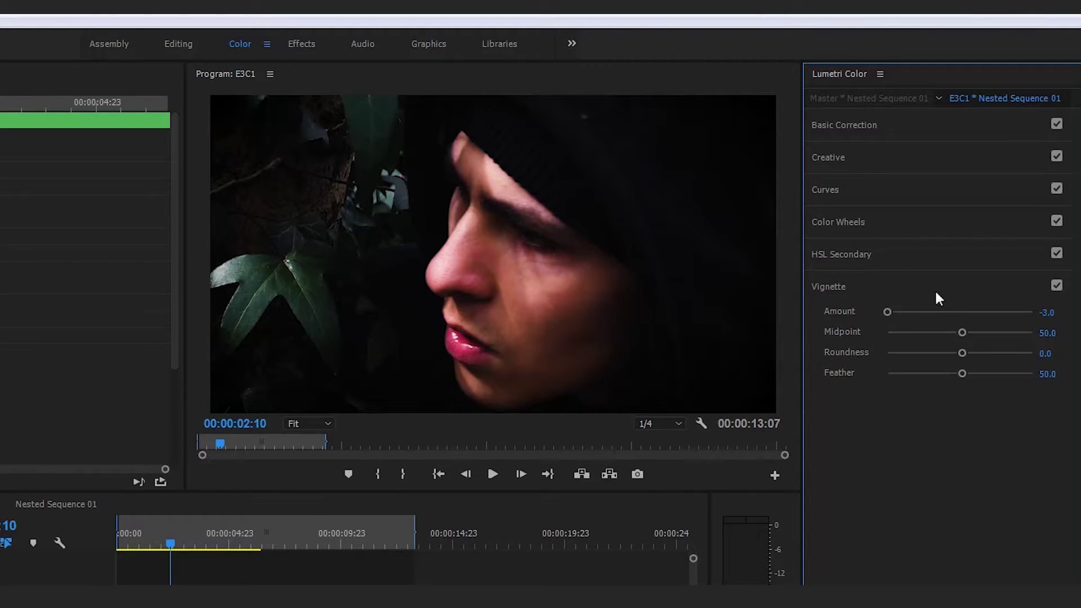
mouse_move(887, 313)
left_mouse_down()
mouse_move(990, 313)
mouse_move(884, 321)
left_mouse_up()
Pull the dark vignette toward the centre, then settle its Midpoint at 37.3
left_click_drag(967, 333, 889, 332)
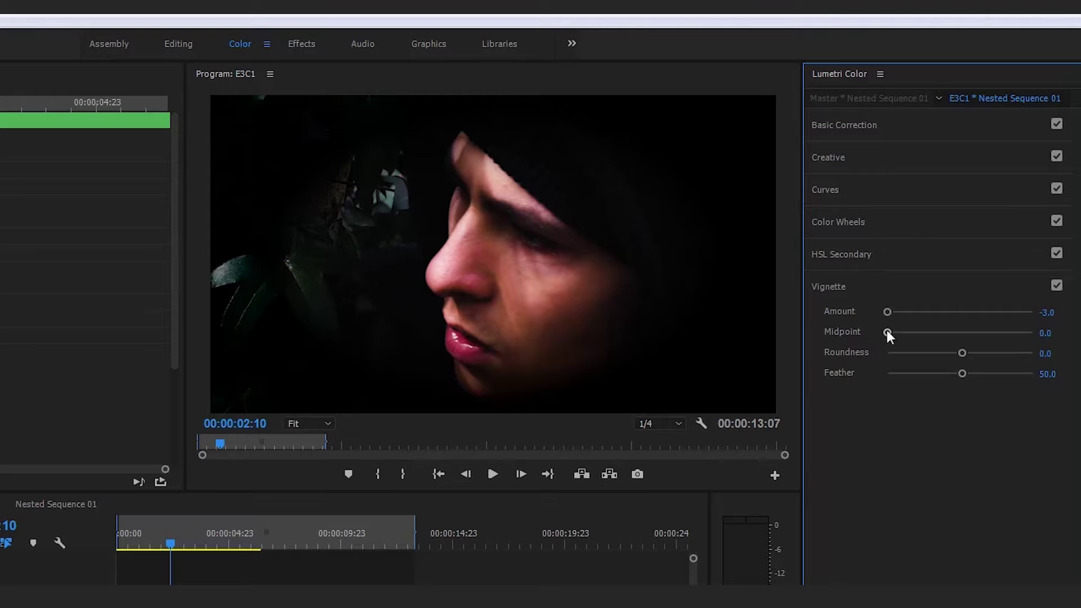
mouse_move(888, 332)
left_mouse_down()
mouse_move(981, 332)
mouse_move(895, 338)
mouse_move(958, 353)
mouse_move(945, 356)
mouse_move(875, 360)
mouse_move(900, 358)
mouse_move(923, 336)
mouse_move(874, 345)
left_mouse_up()
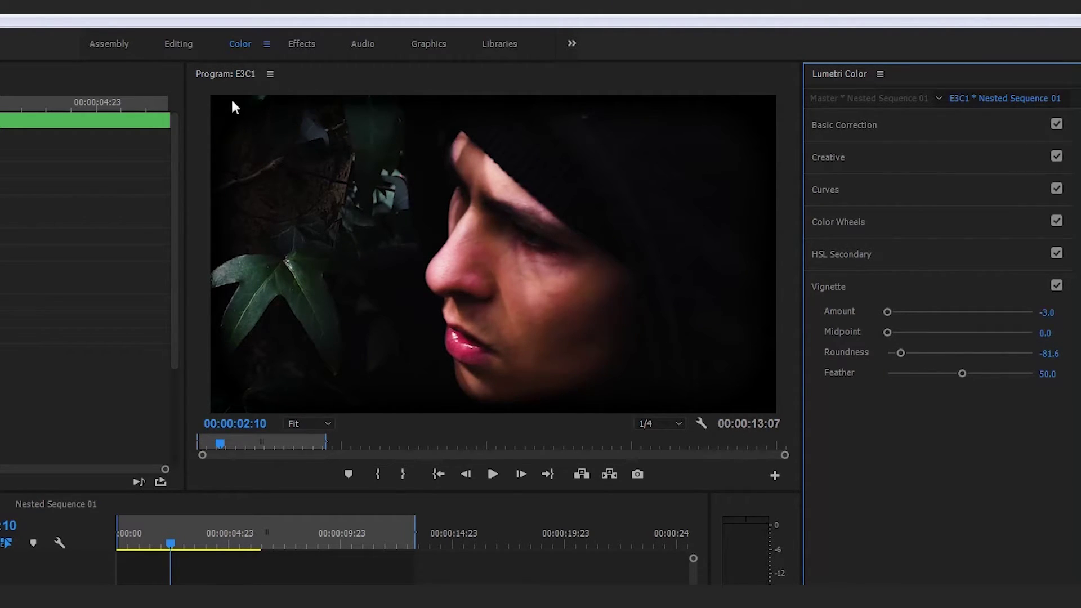
Test vignette Roundness at -100 and higher Feather, finishing Roundness at -57.8
left_click_drag(902, 355, 827, 388)
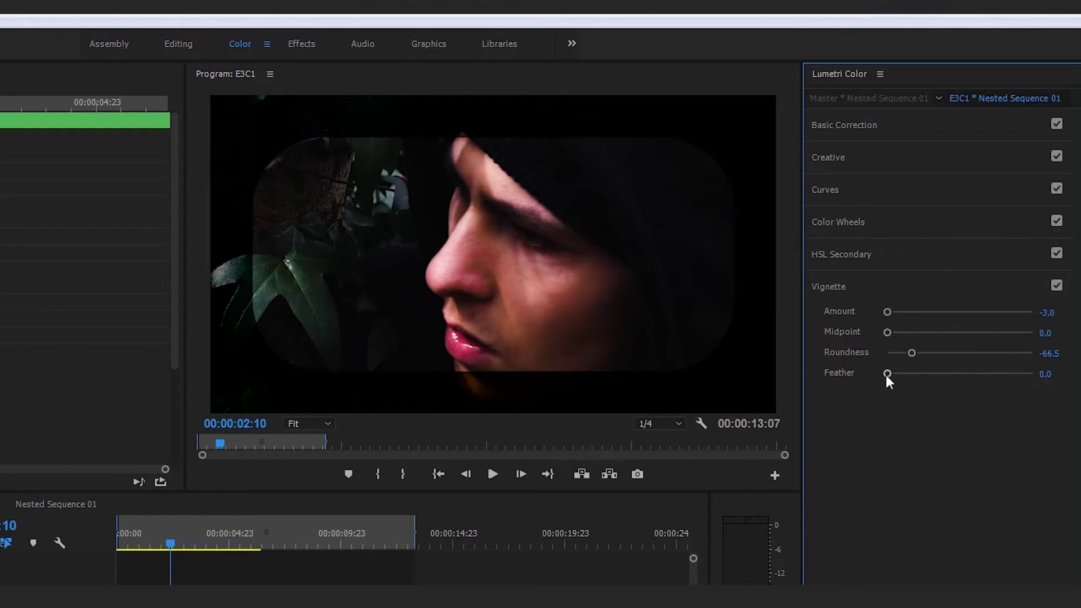
left_click_drag(888, 374, 1006, 372)
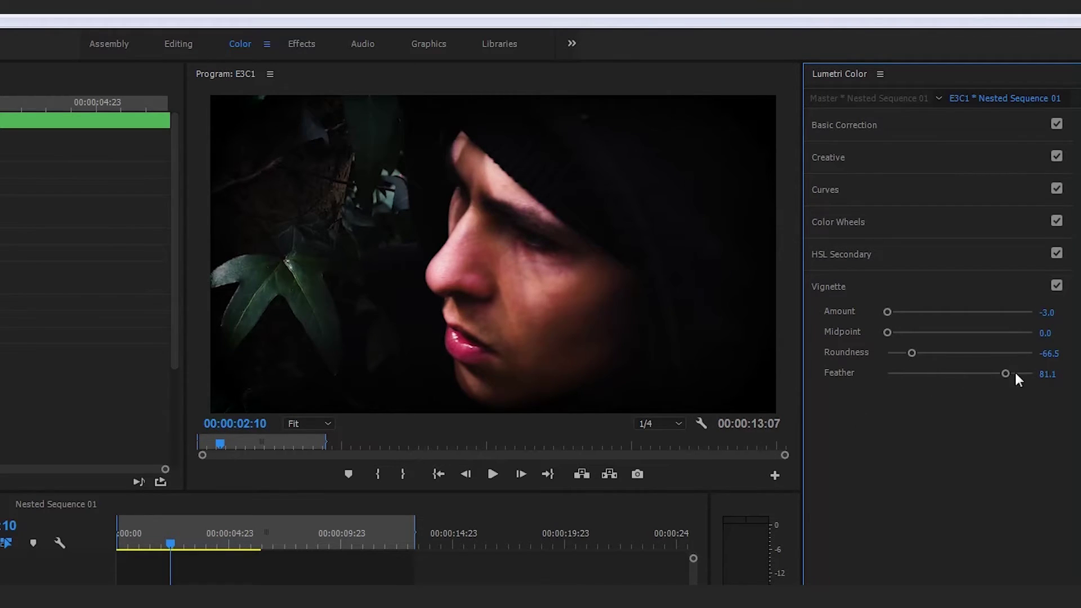
mouse_move(1006, 372)
left_mouse_down()
mouse_move(941, 385)
mouse_move(1012, 374)
left_mouse_up()
mouse_move(912, 353)
left_mouse_down()
mouse_move(927, 354)
mouse_move(885, 359)
mouse_move(918, 360)
left_mouse_up()
left_click_drag(1012, 374, 1032, 383)
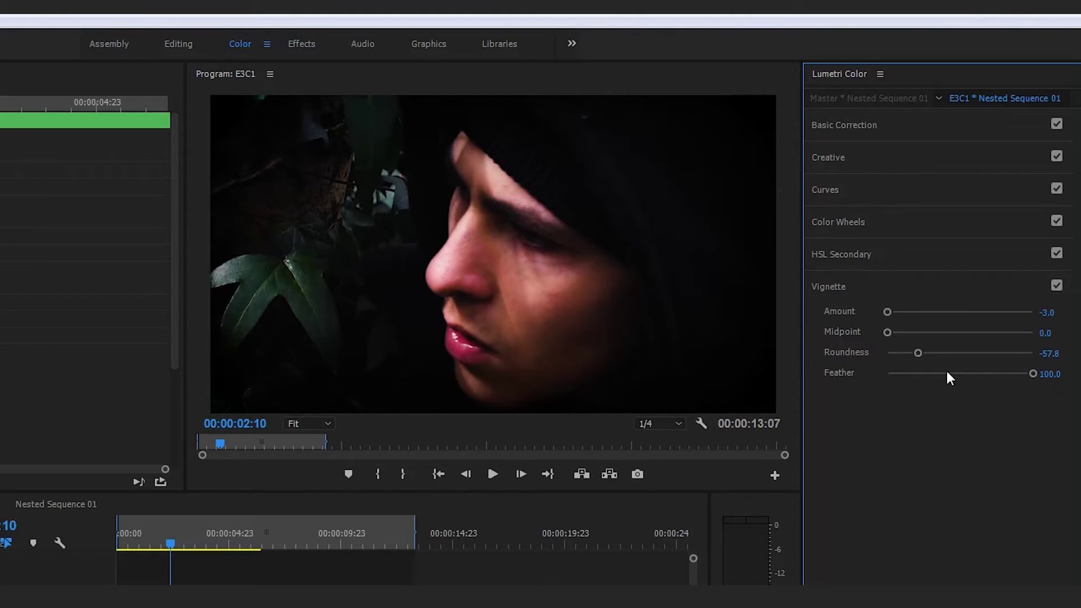
Return Midpoint to 0.0, compare hard and soft edges, set Feather to 88.1, and deselect
left_click_drag(887, 332, 867, 339)
left_click_drag(1033, 374, 809, 381)
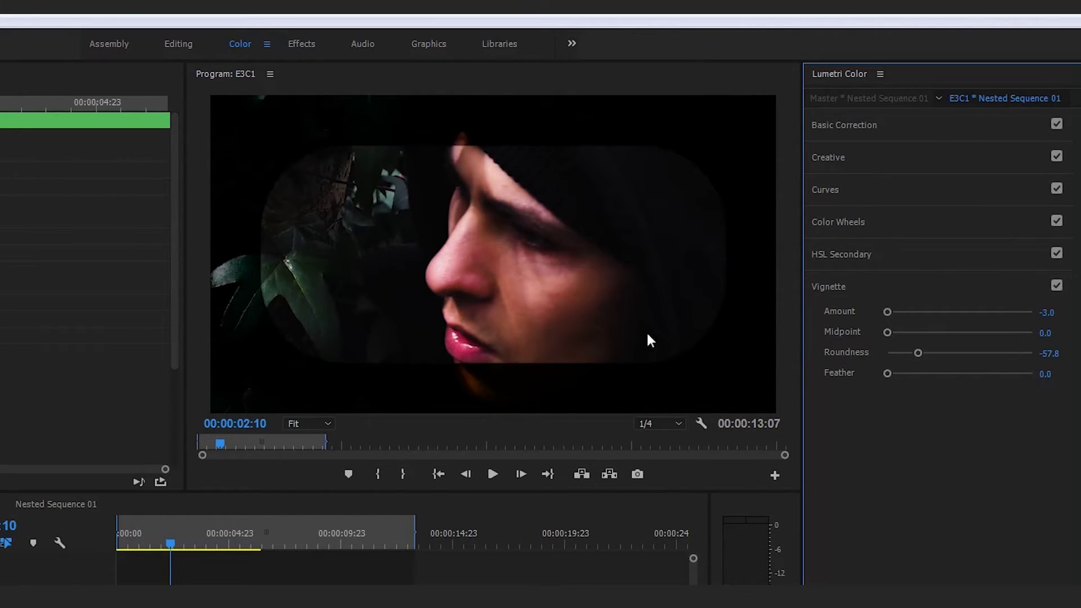
left_click_drag(888, 373, 1015, 374)
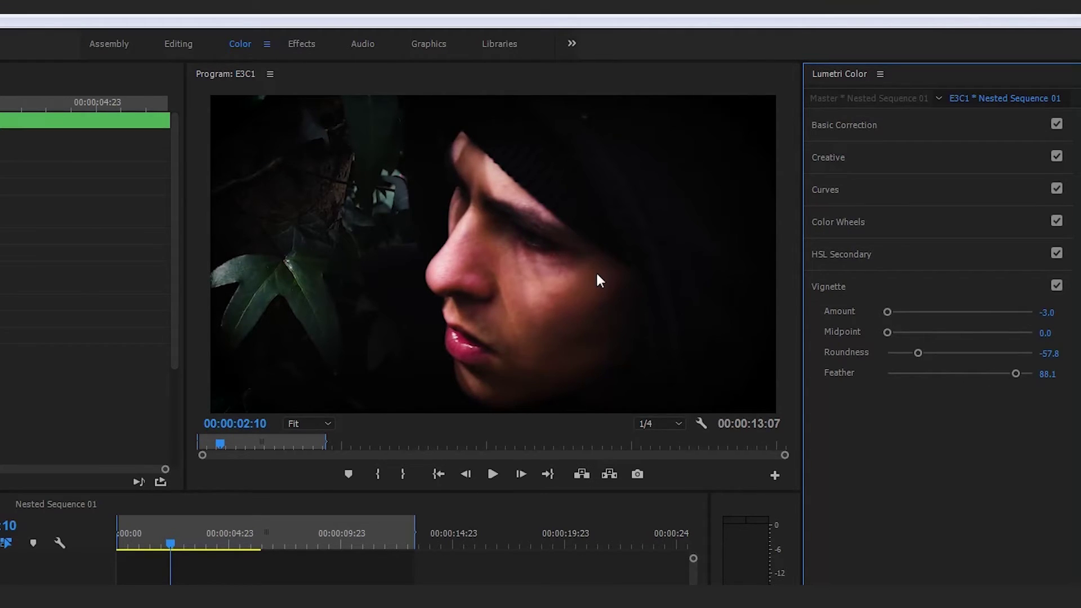
left_click(621, 560)
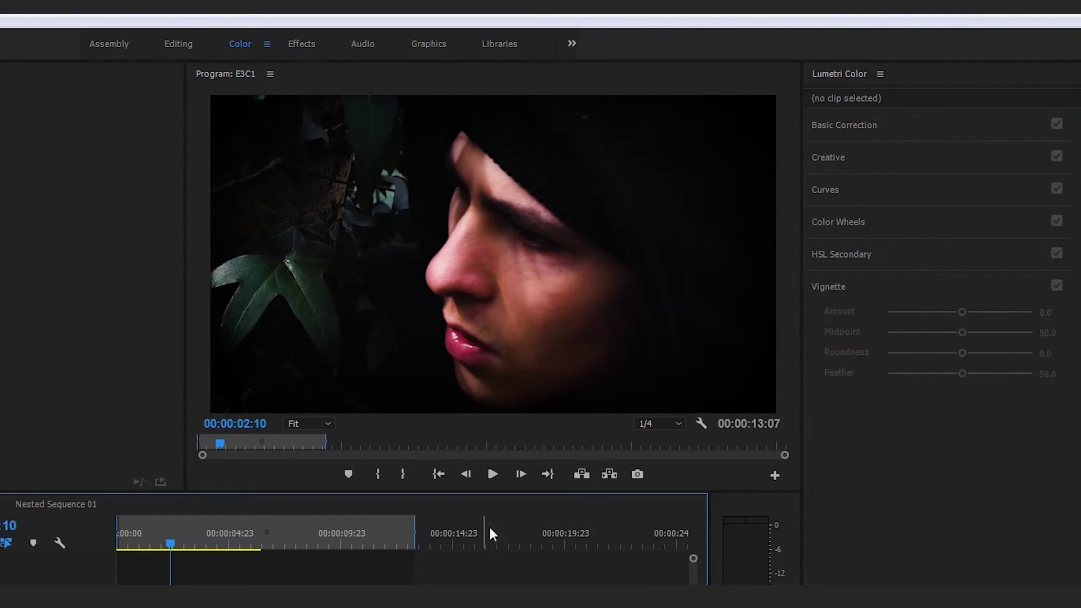
key("d")
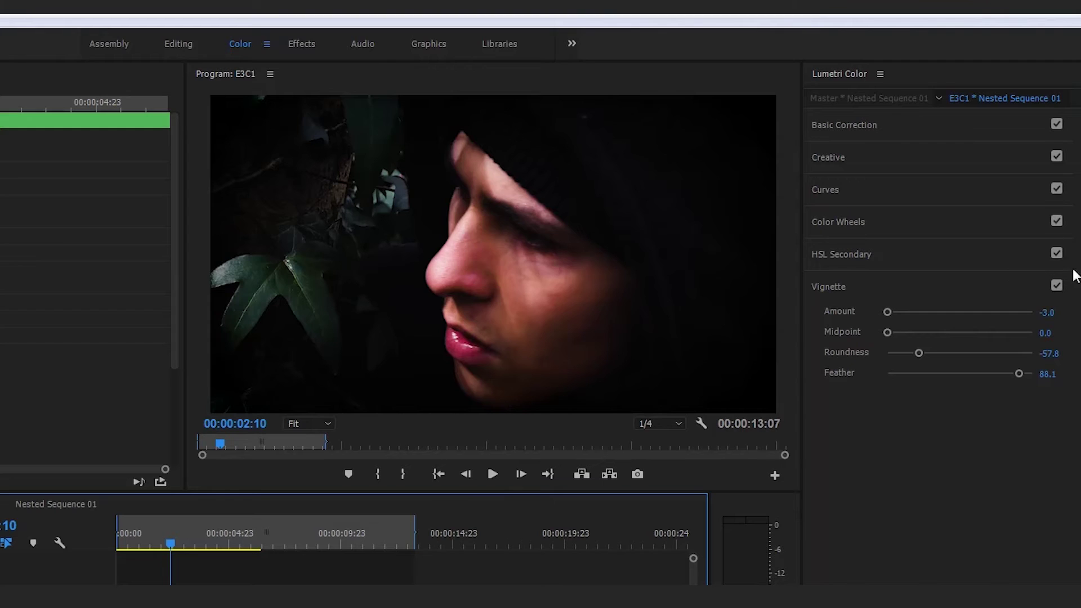
left_click(1057, 285)
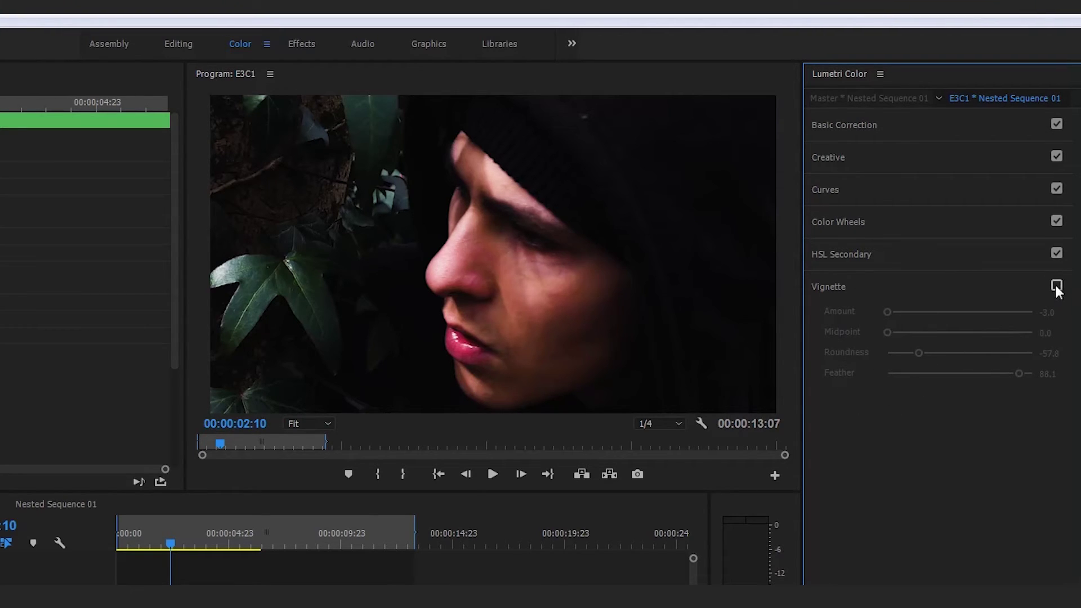
left_click(155, 540)
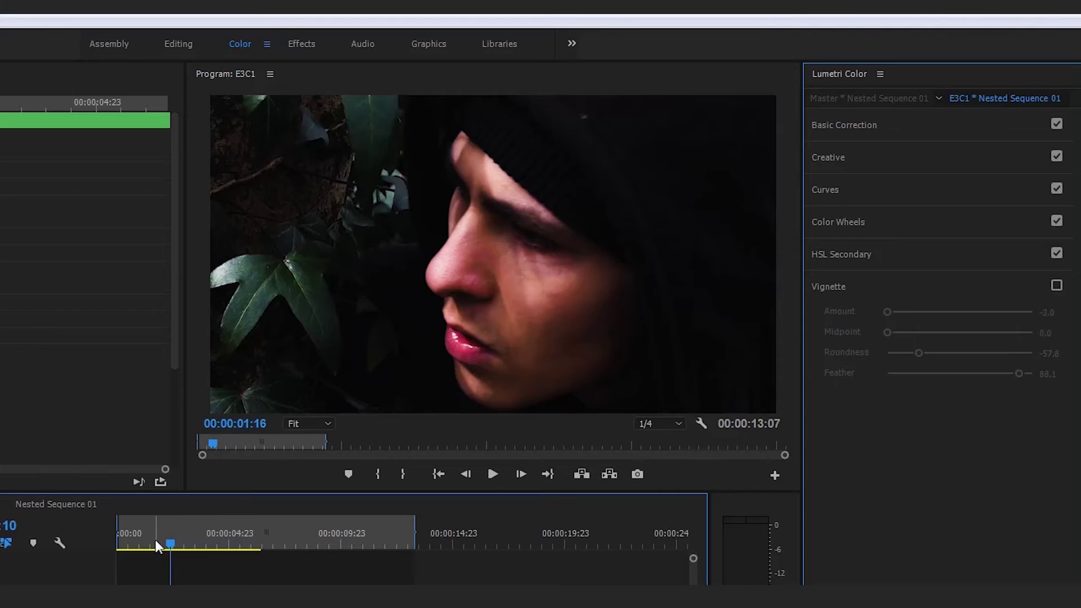
key("Home")
key("space")
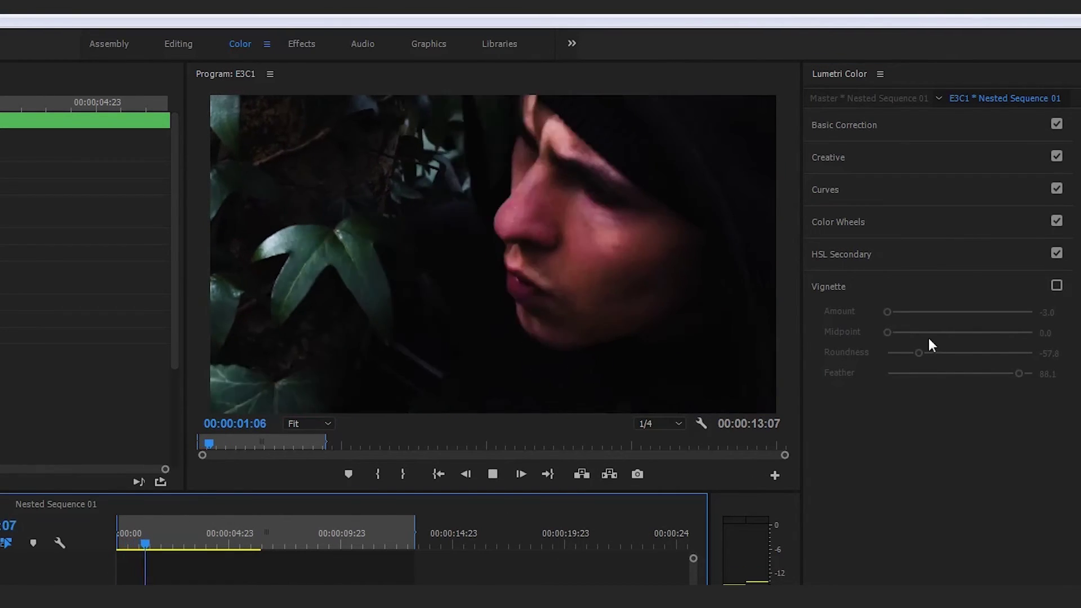
left_click(1057, 286)
key("space")
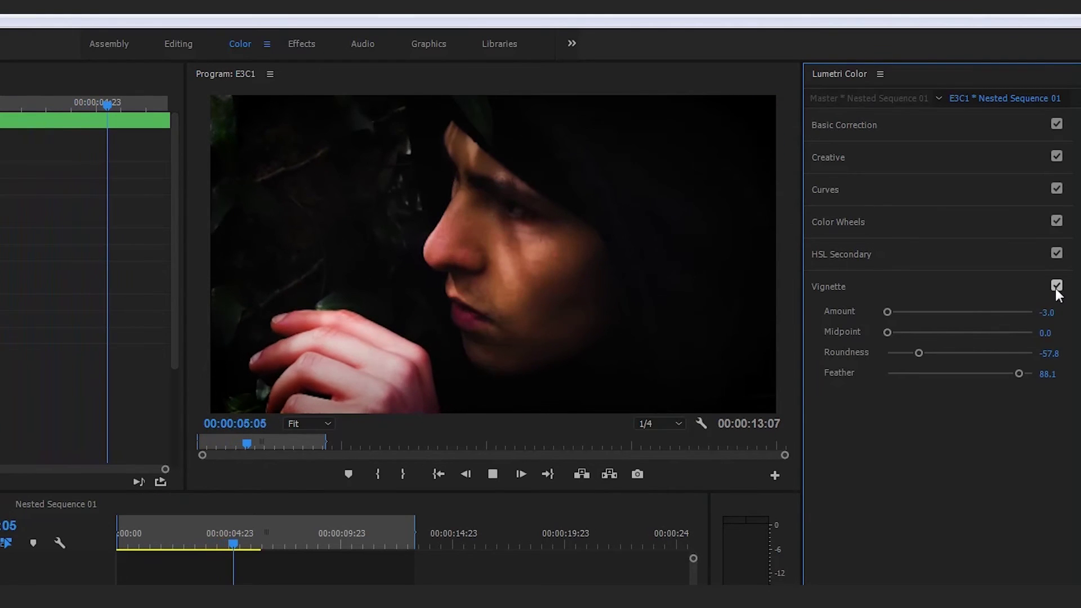
left_click(194, 540)
left_click_drag(194, 539, 168, 543)
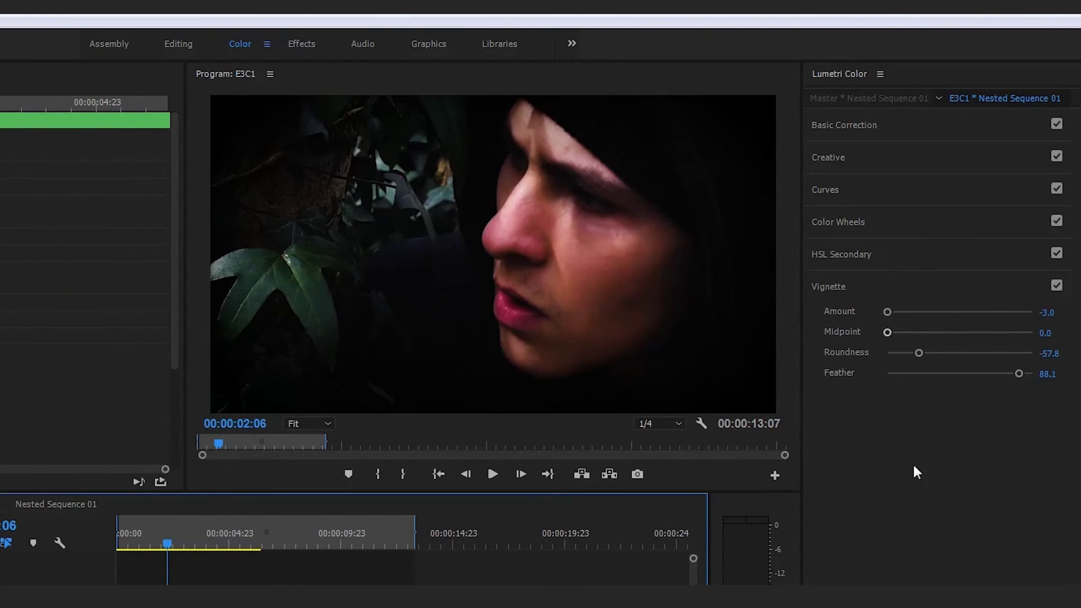
left_click(1055, 286)
left_click(1055, 286)
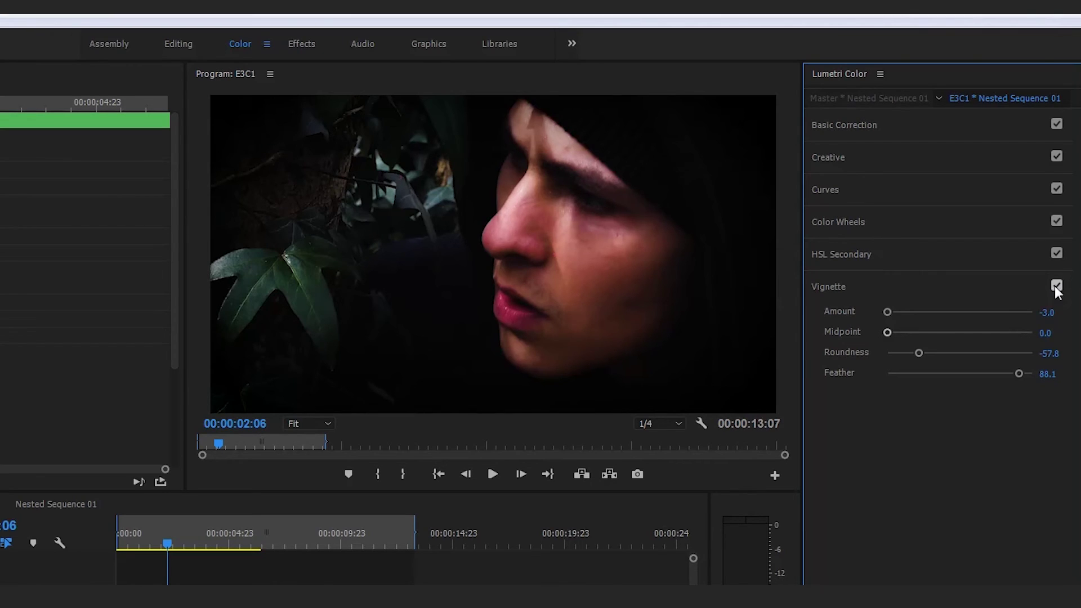
left_click(1055, 286)
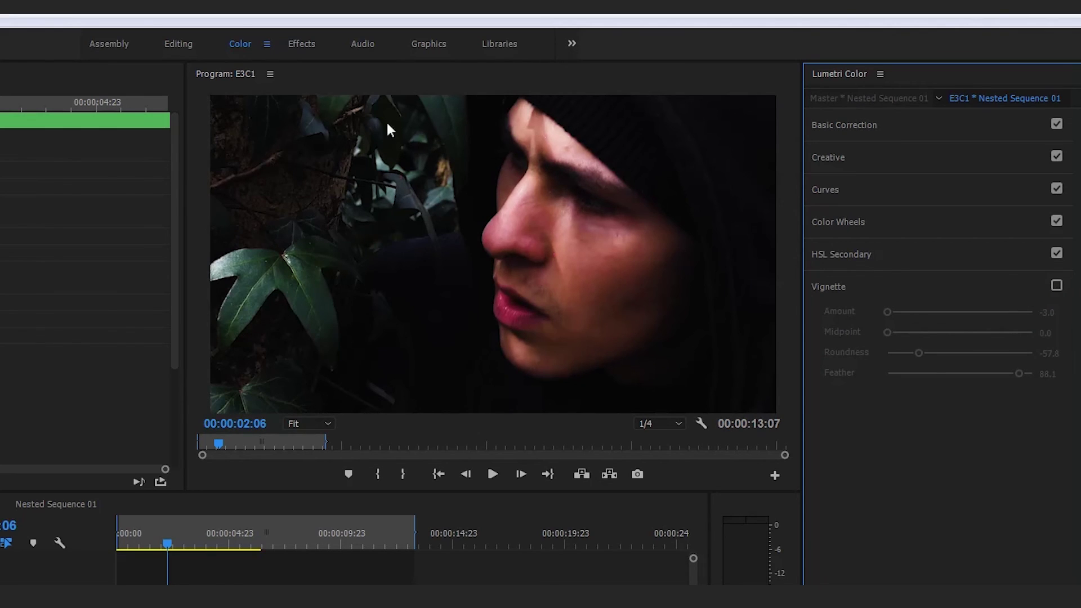
left_click(1058, 286)
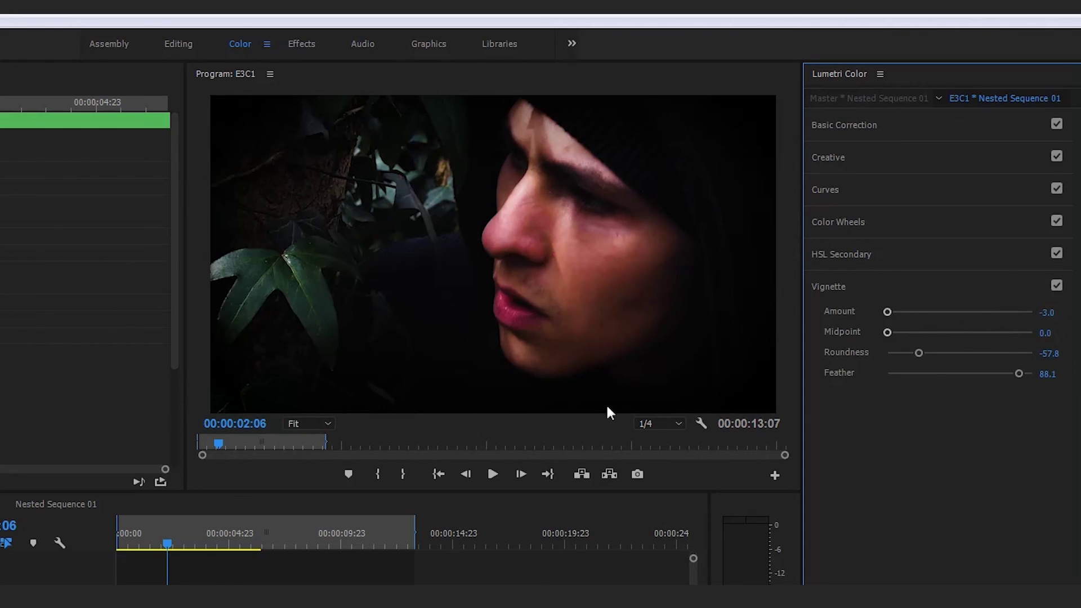